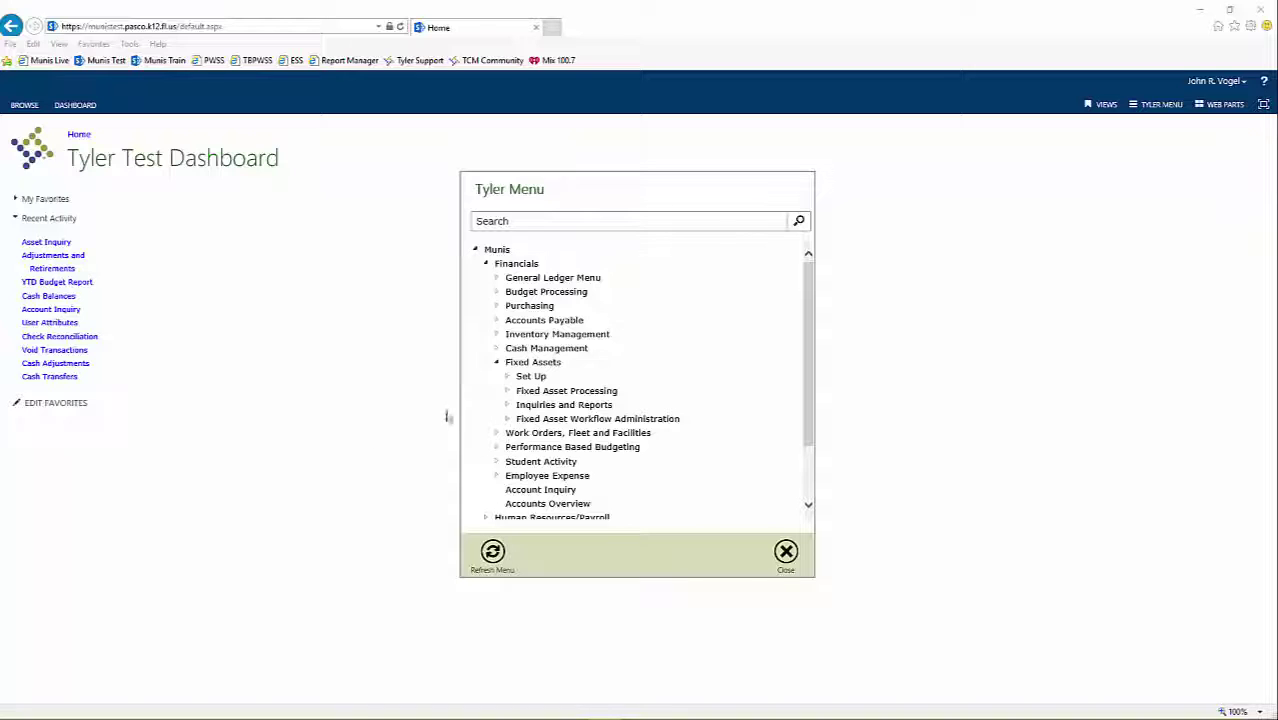
Step: Open Adjustments and Retirements from Fixed Asset Processing and look up the asset with tag number 8534942
left_click(540, 392)
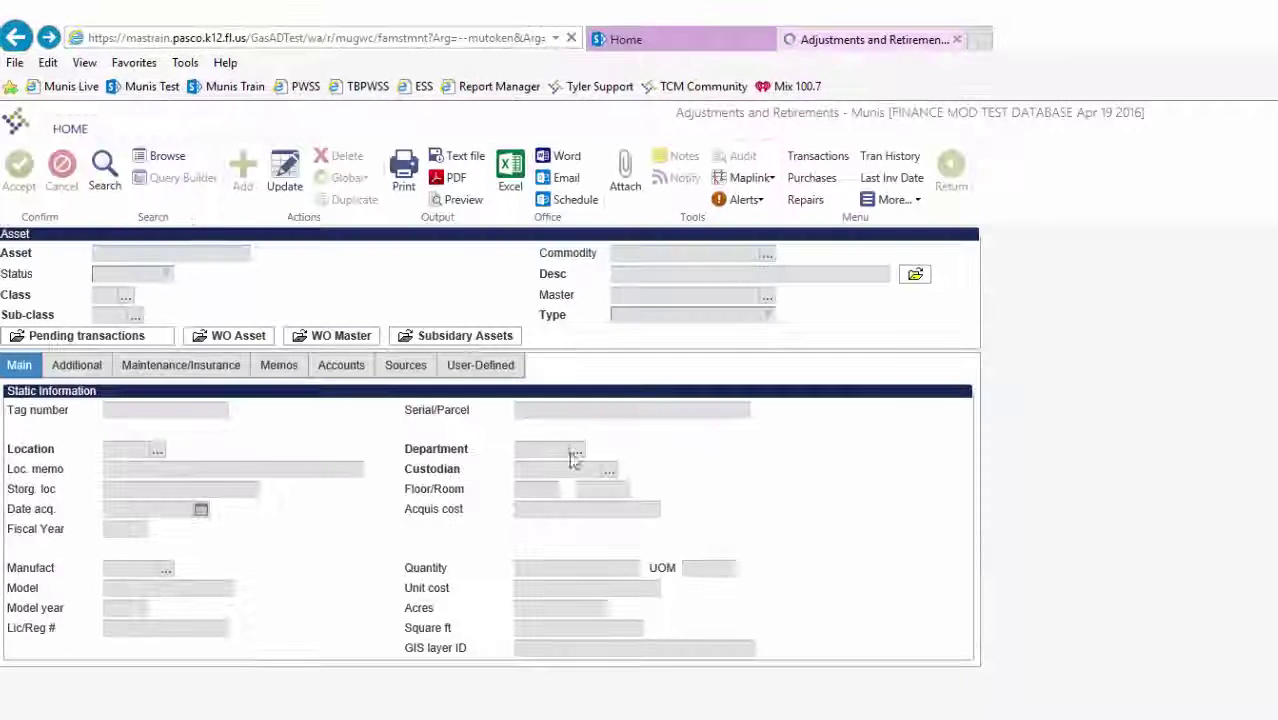
left_click(104, 172)
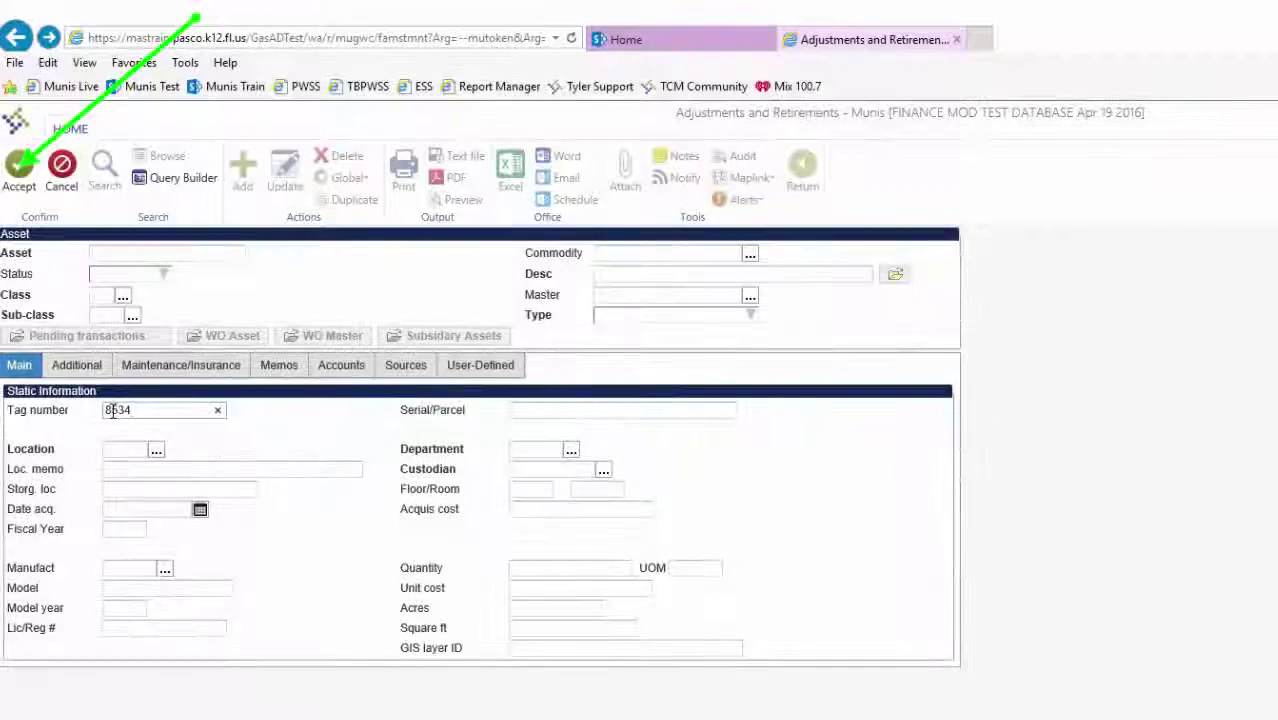
type("942")
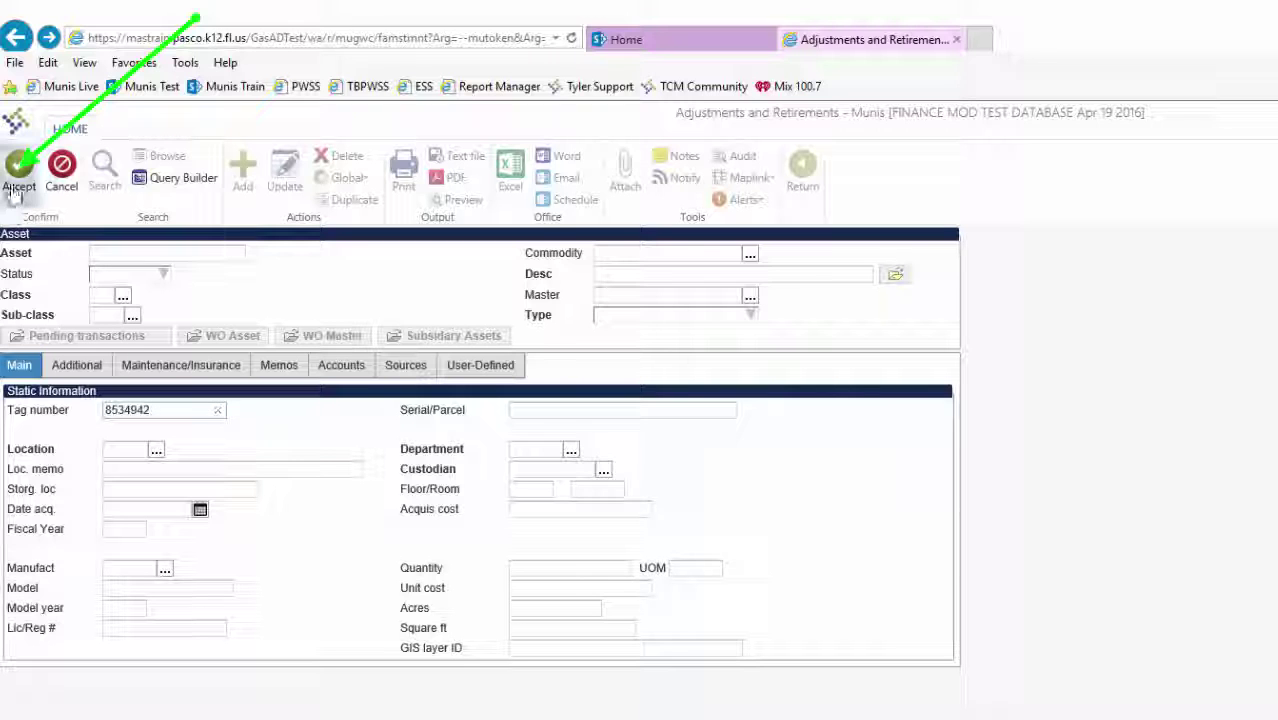
left_click(19, 170)
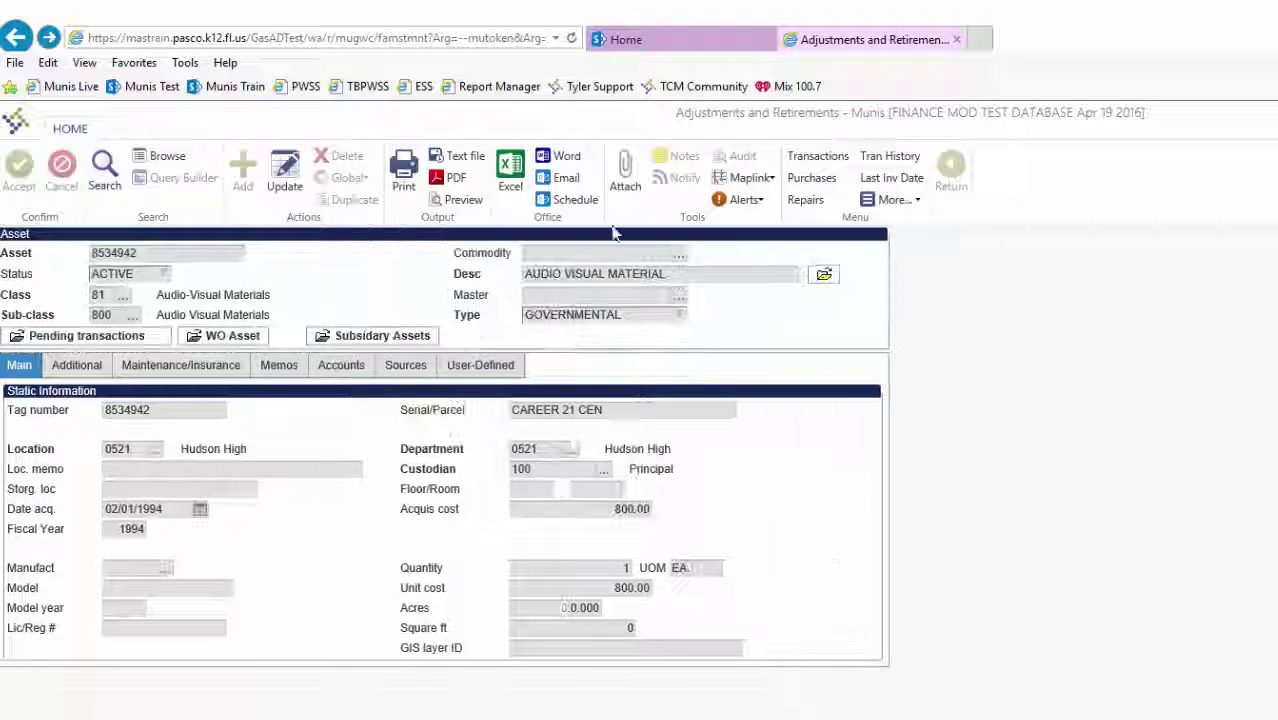
Step: Import the Backup Documentation PDF from the Desktop as a Fixed Asset Attachment for the asset
left_click(633, 178)
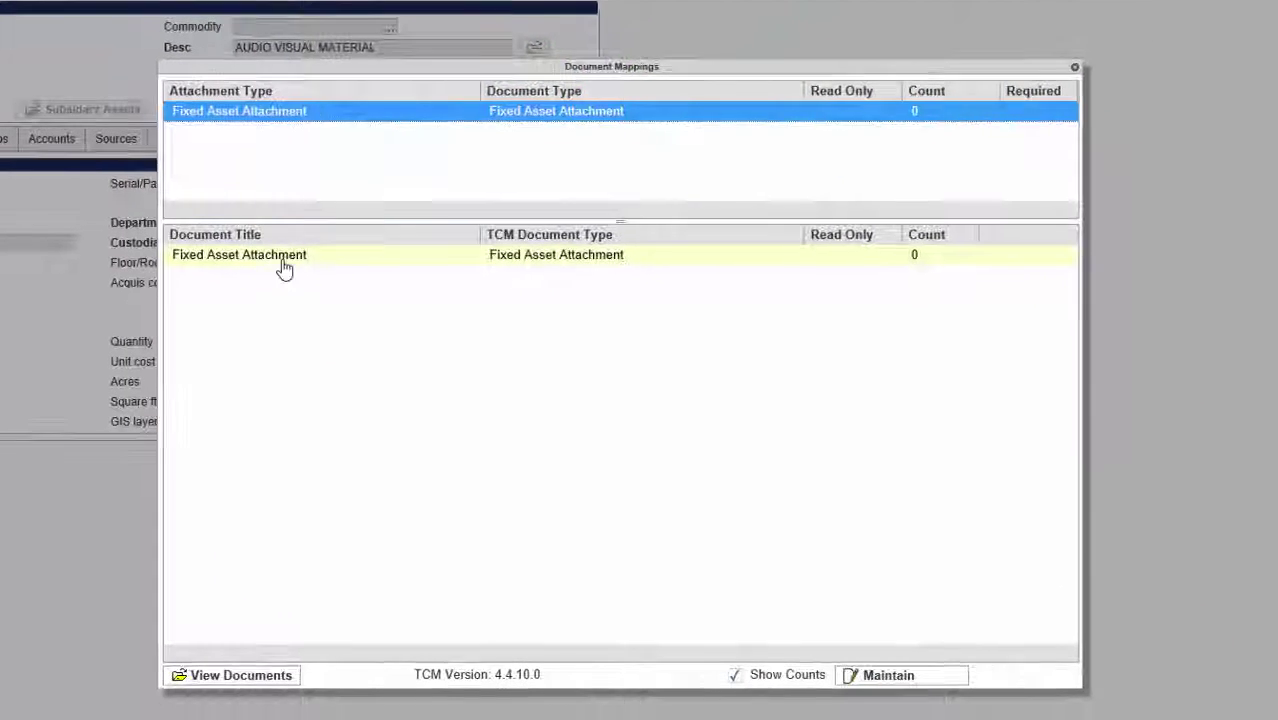
left_click(570, 482)
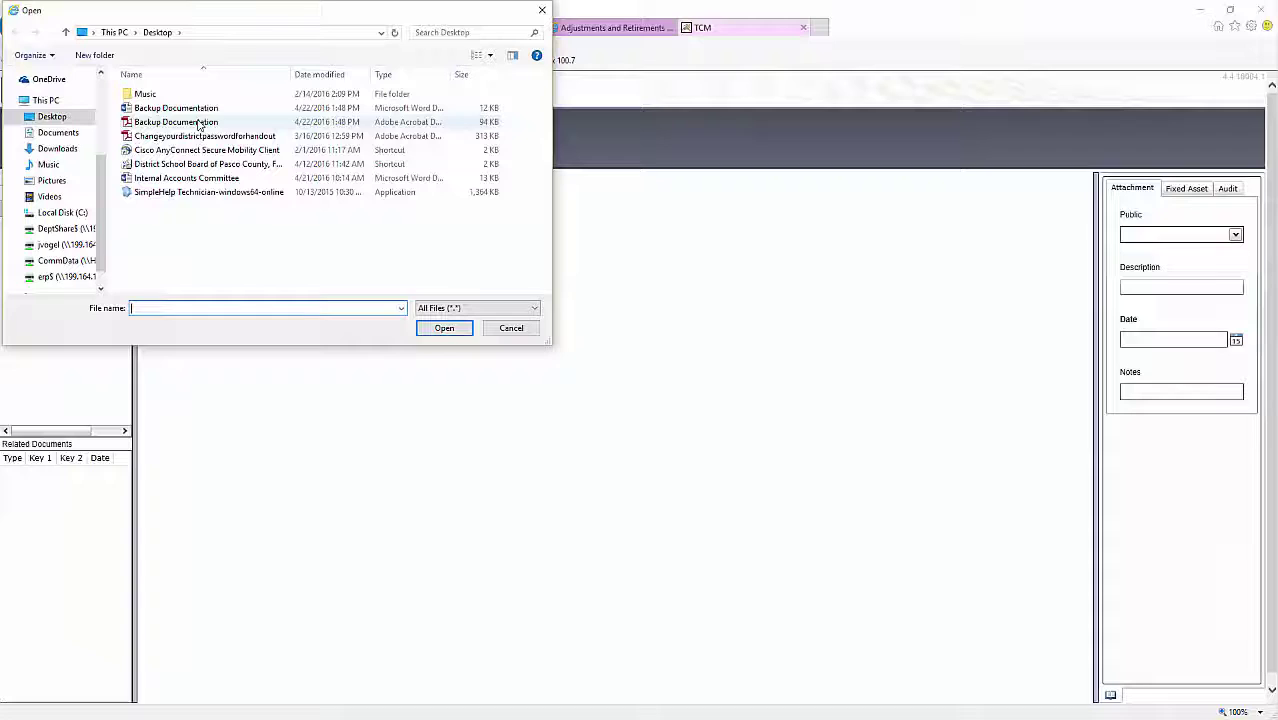
left_click(200, 122)
left_click(443, 328)
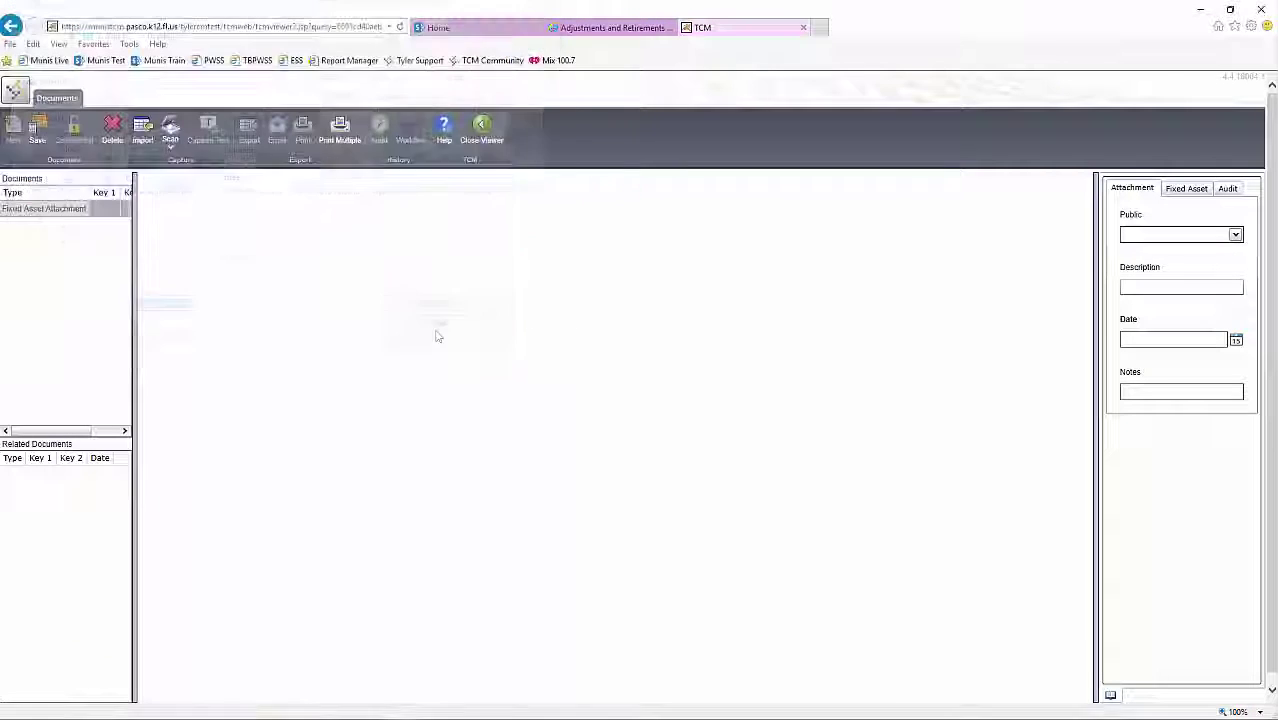
Step: Date the attachment 4/22/2016, save it, and close the document viewer to return to the asset record
left_click(1236, 340)
left_click(1209, 420)
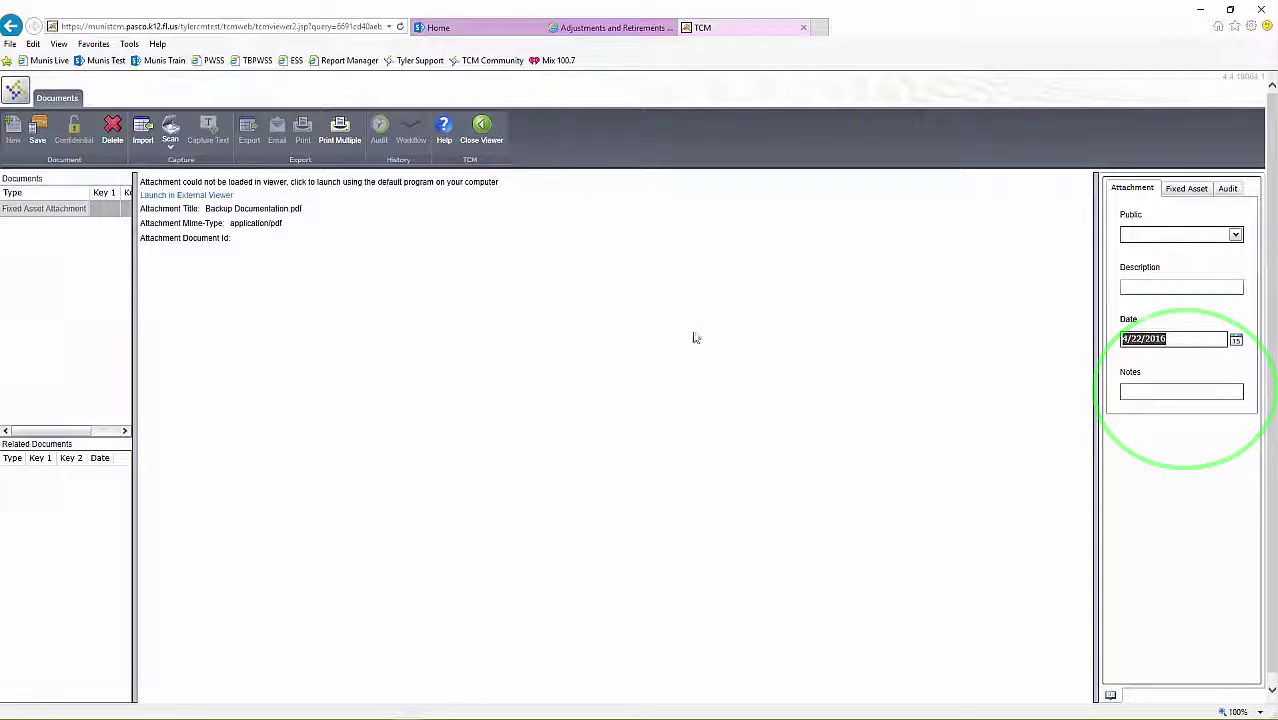
left_click(39, 142)
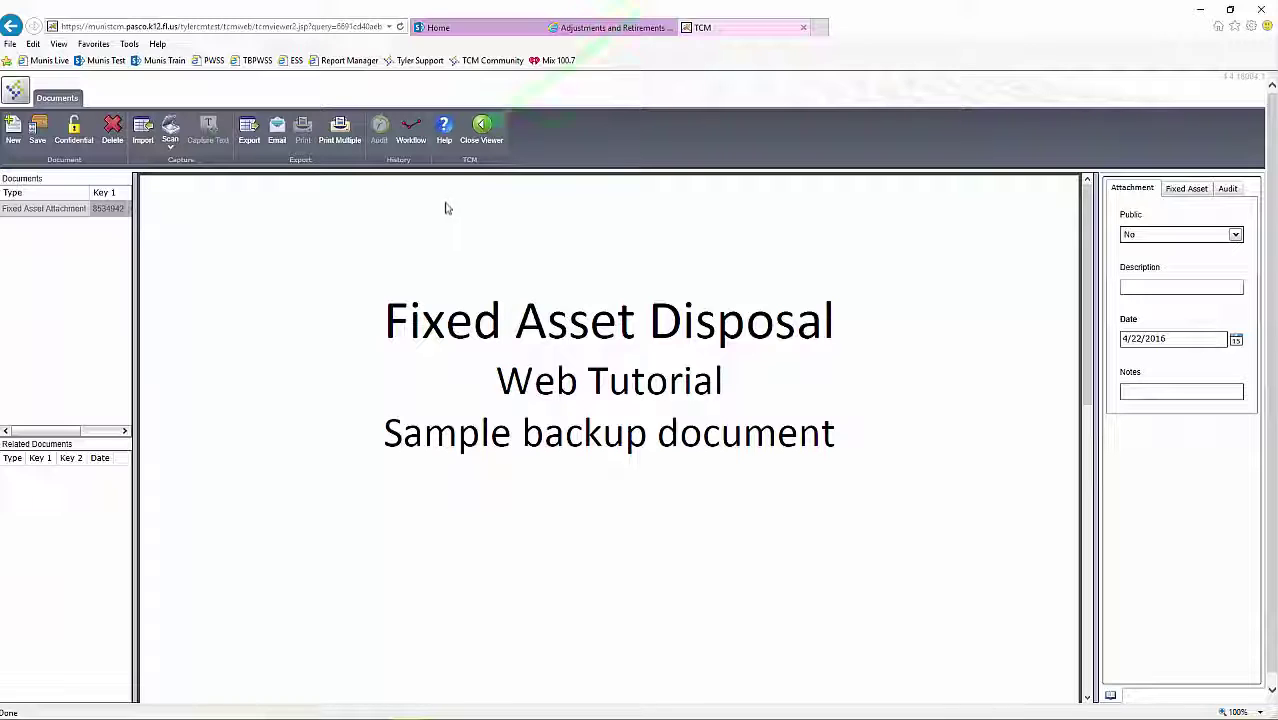
left_click(481, 128)
left_click(675, 420)
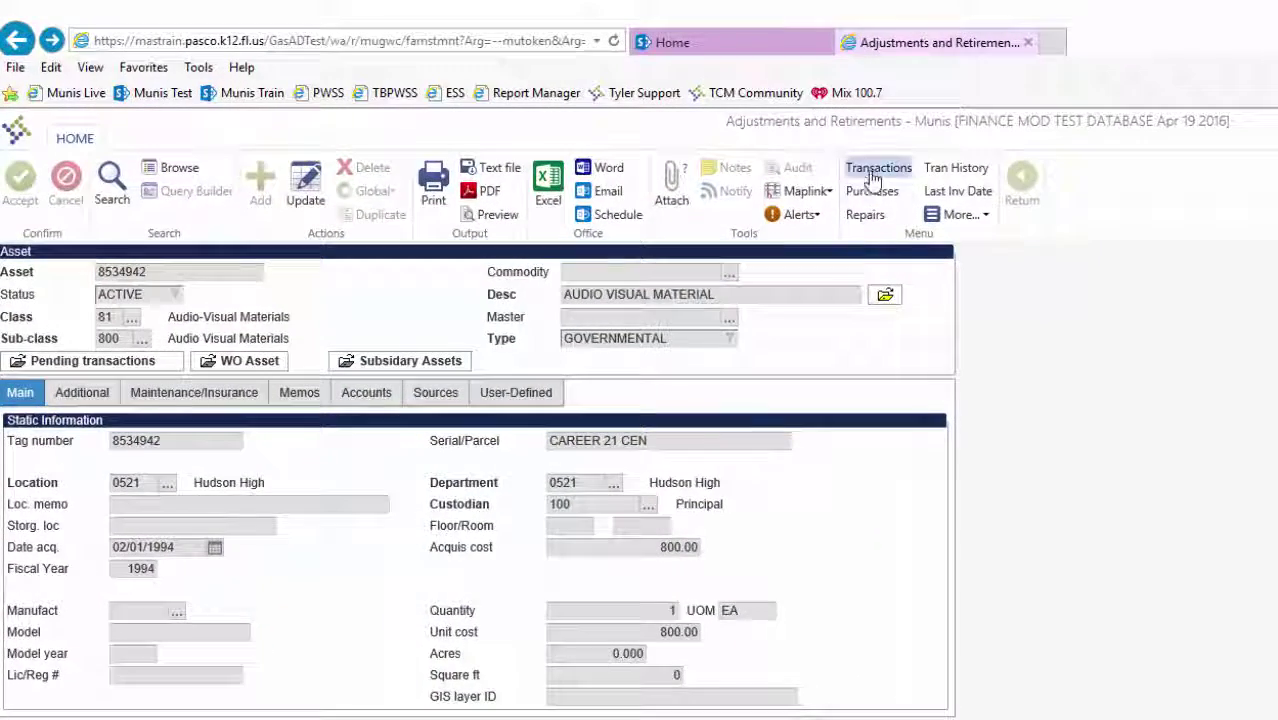
Step: Start a Disposal transaction for asset 8534942 and set its disposal code to 51, Damaged-Accidental
left_click(876, 168)
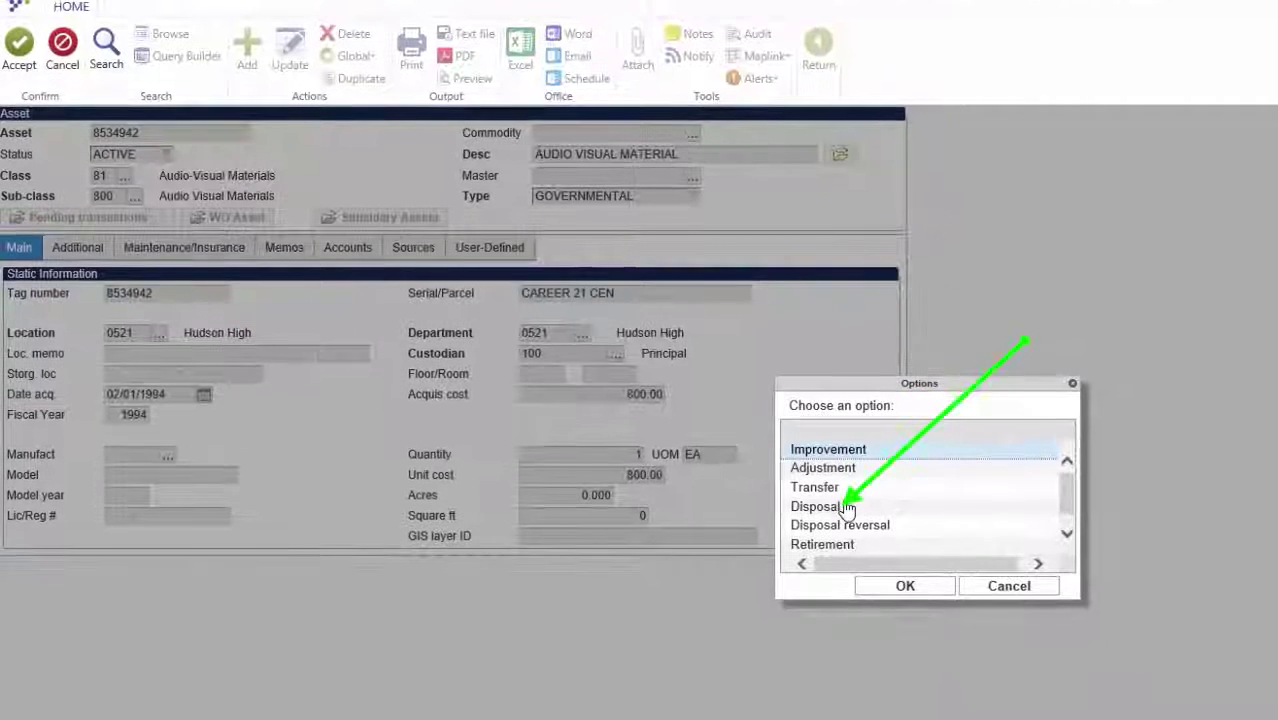
left_click(846, 507)
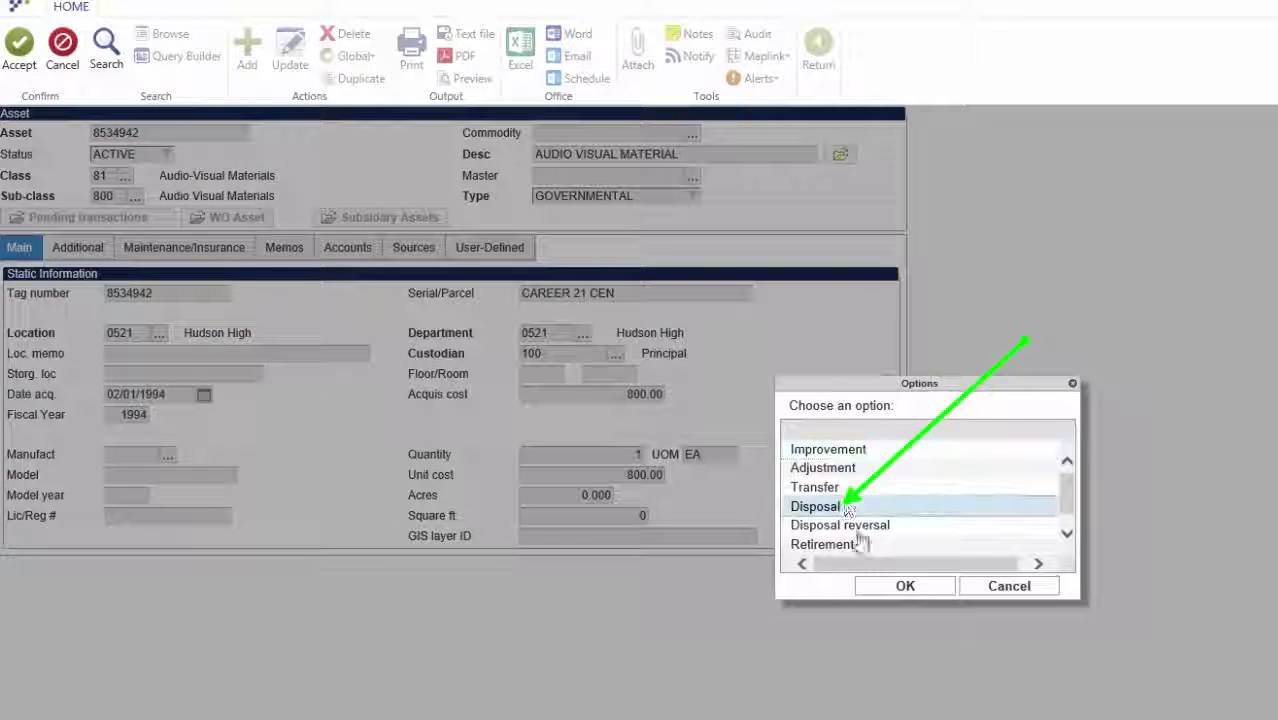
left_click(897, 588)
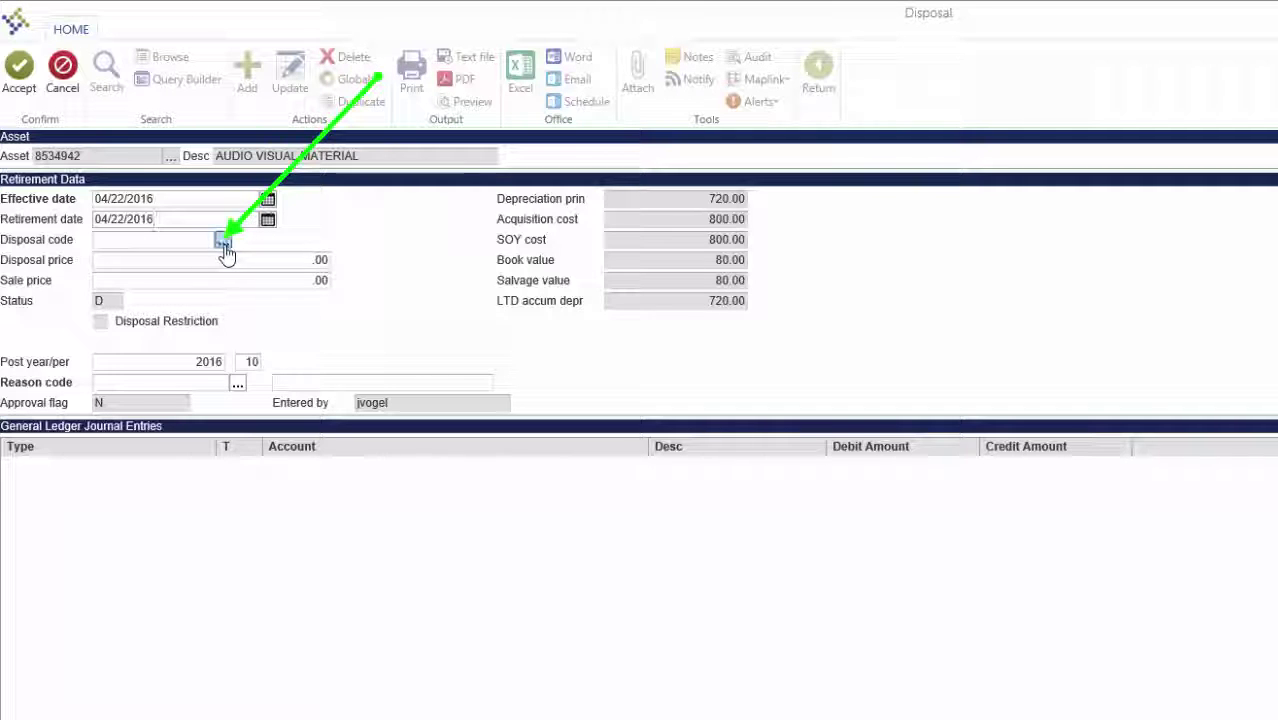
left_click(223, 242)
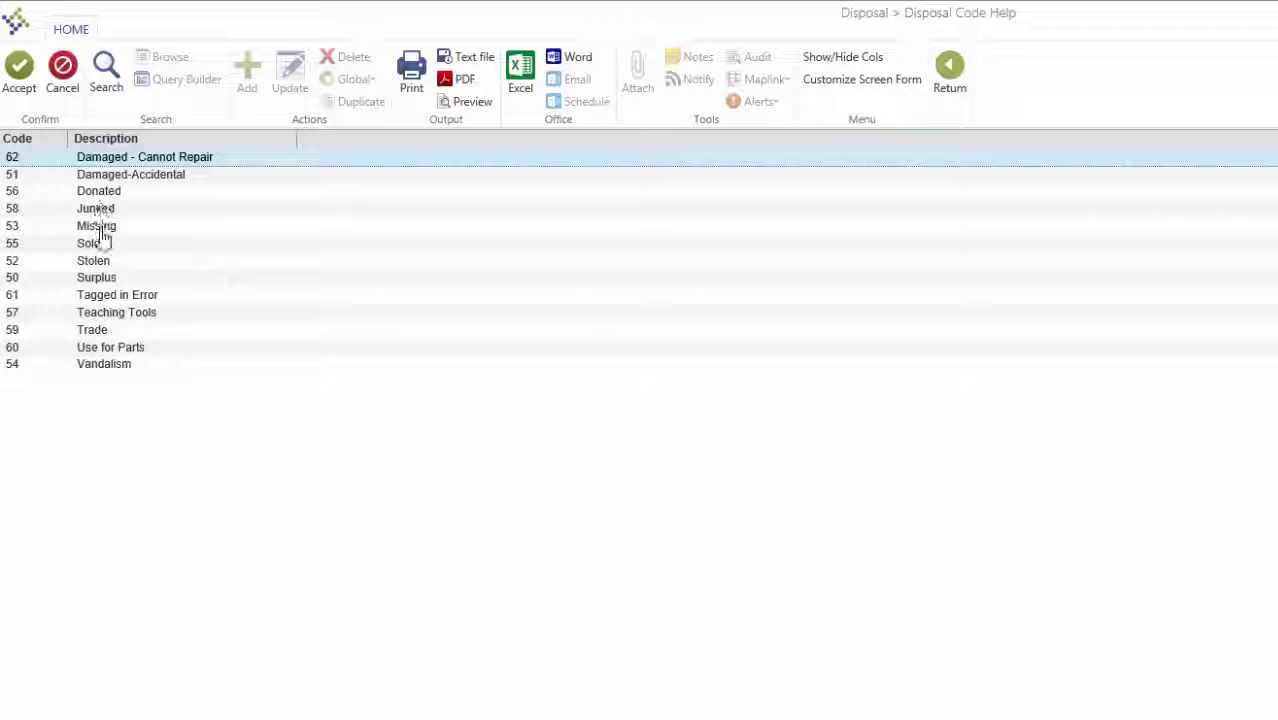
left_click(128, 176)
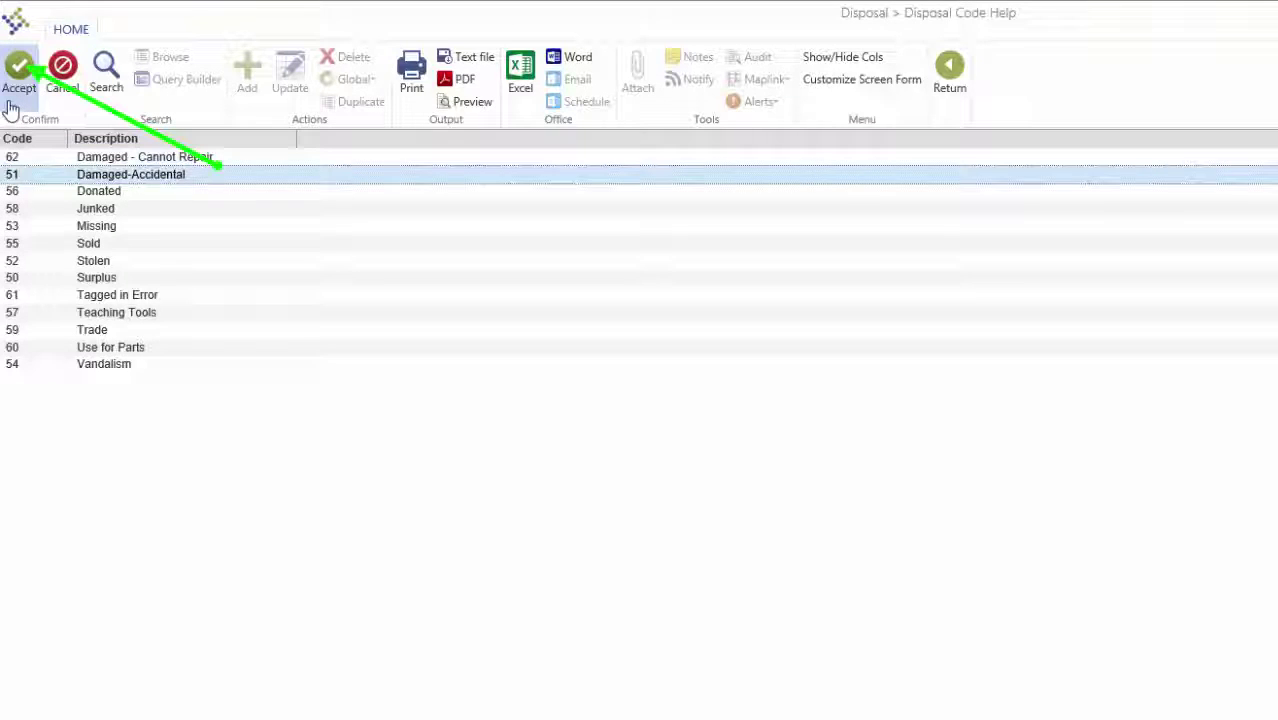
left_click(16, 104)
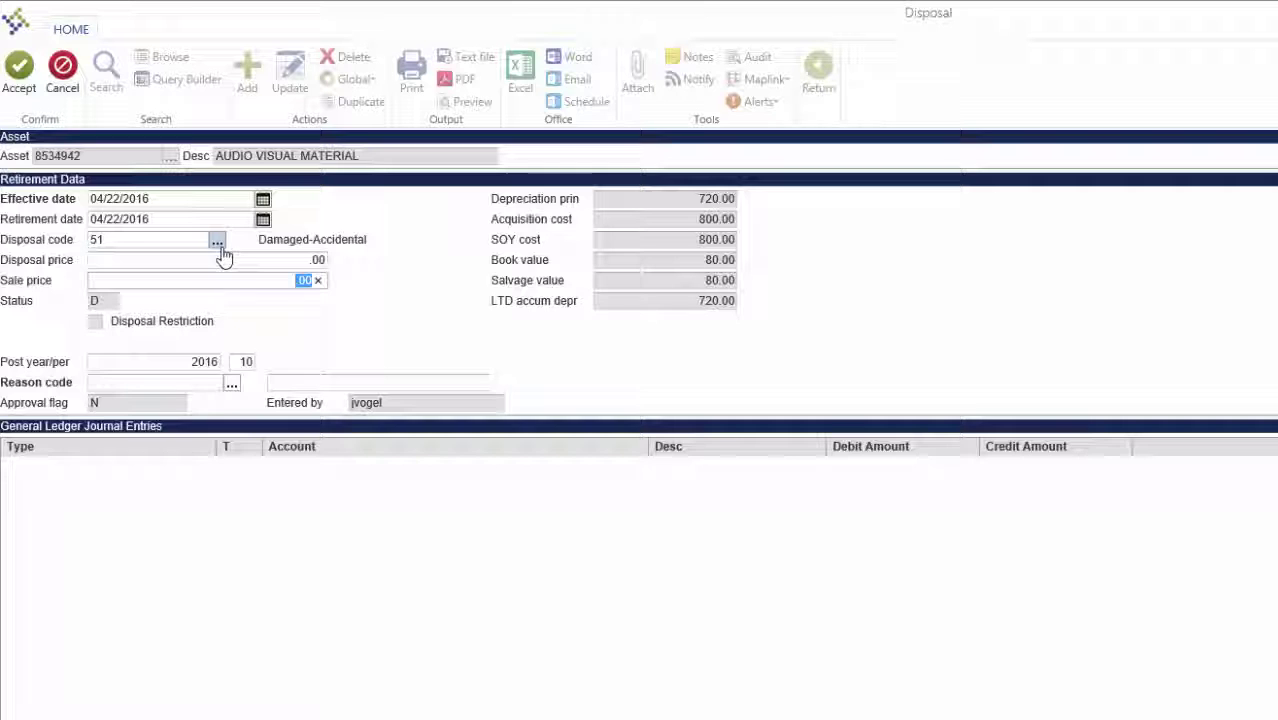
Step: Set the disposal's reason code to 23, Damaged, then save and release the transaction for approval
left_click(232, 384)
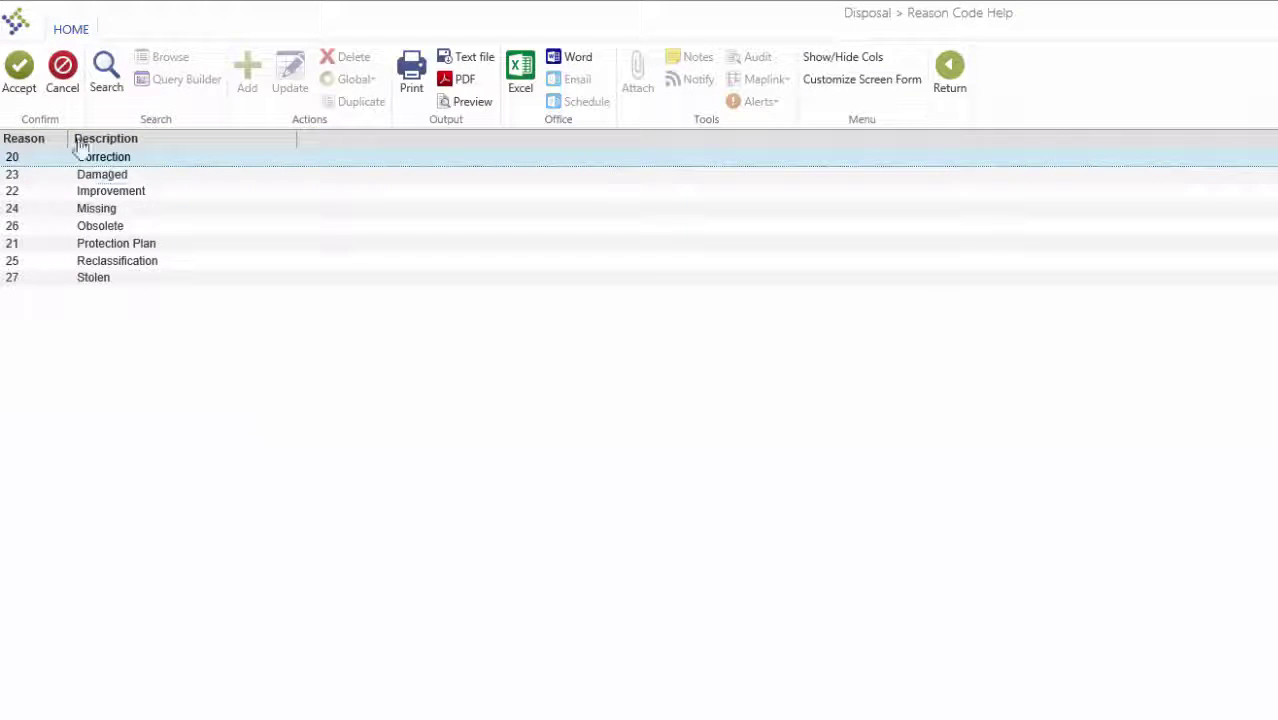
left_click(102, 175)
key("Return")
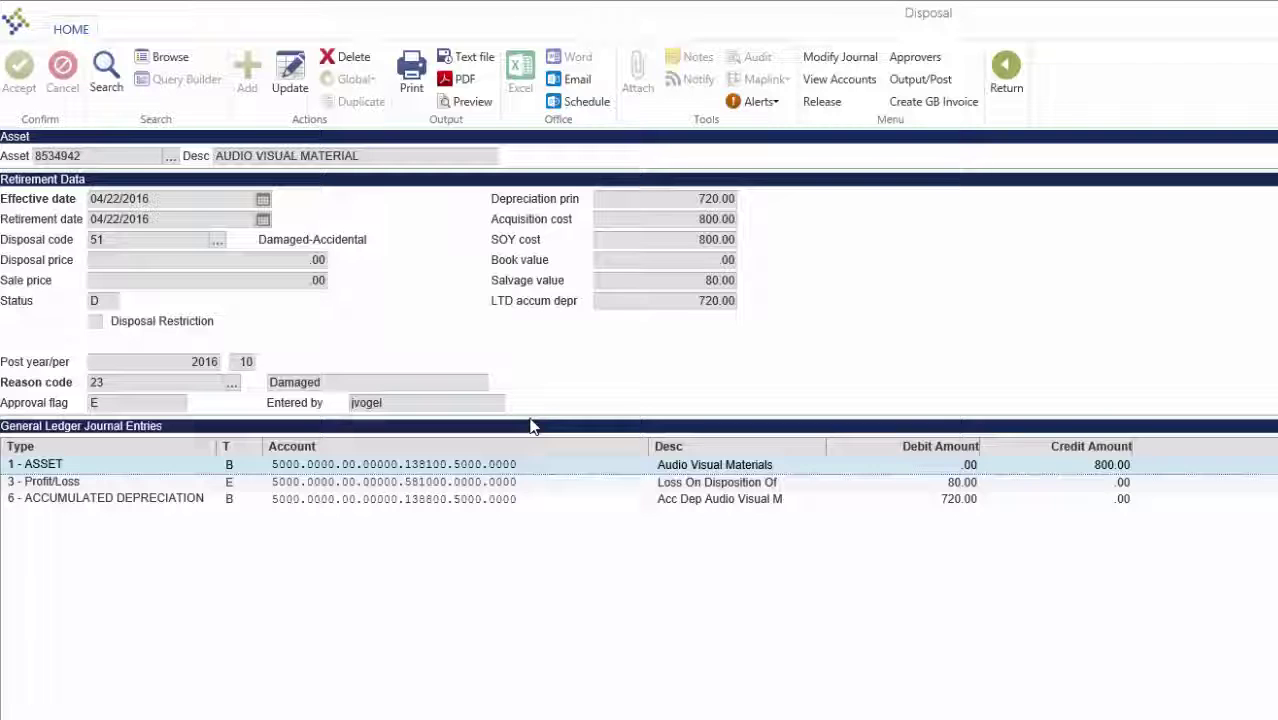
left_click(834, 113)
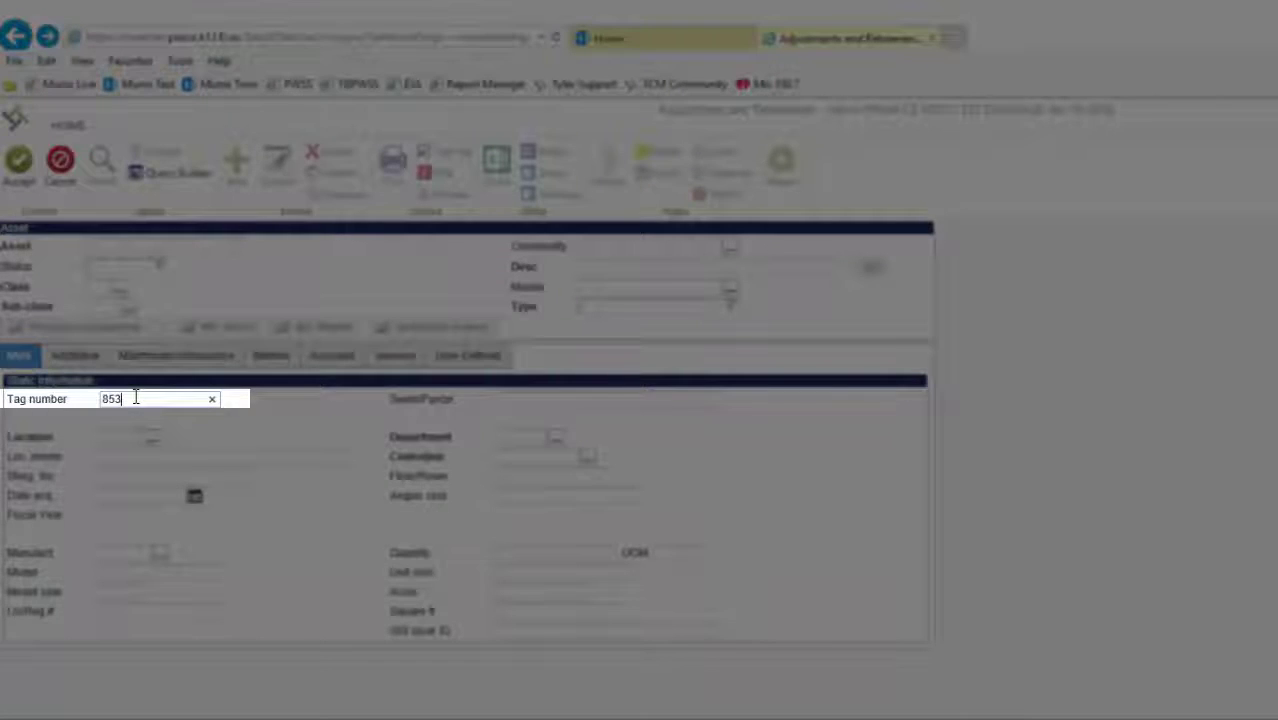
Step: Look up the asset with tag number 8534772 and open its Disposal screen, dismissing the transaction error list
type("4722")
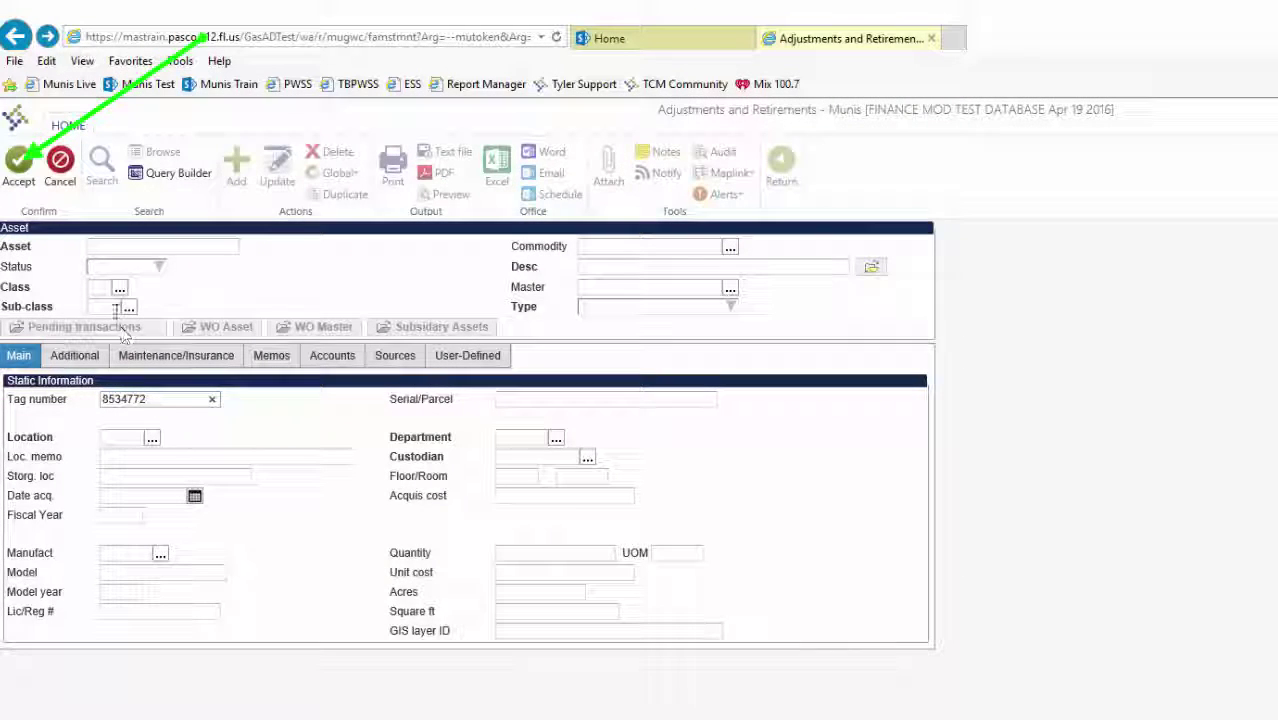
left_click(18, 178)
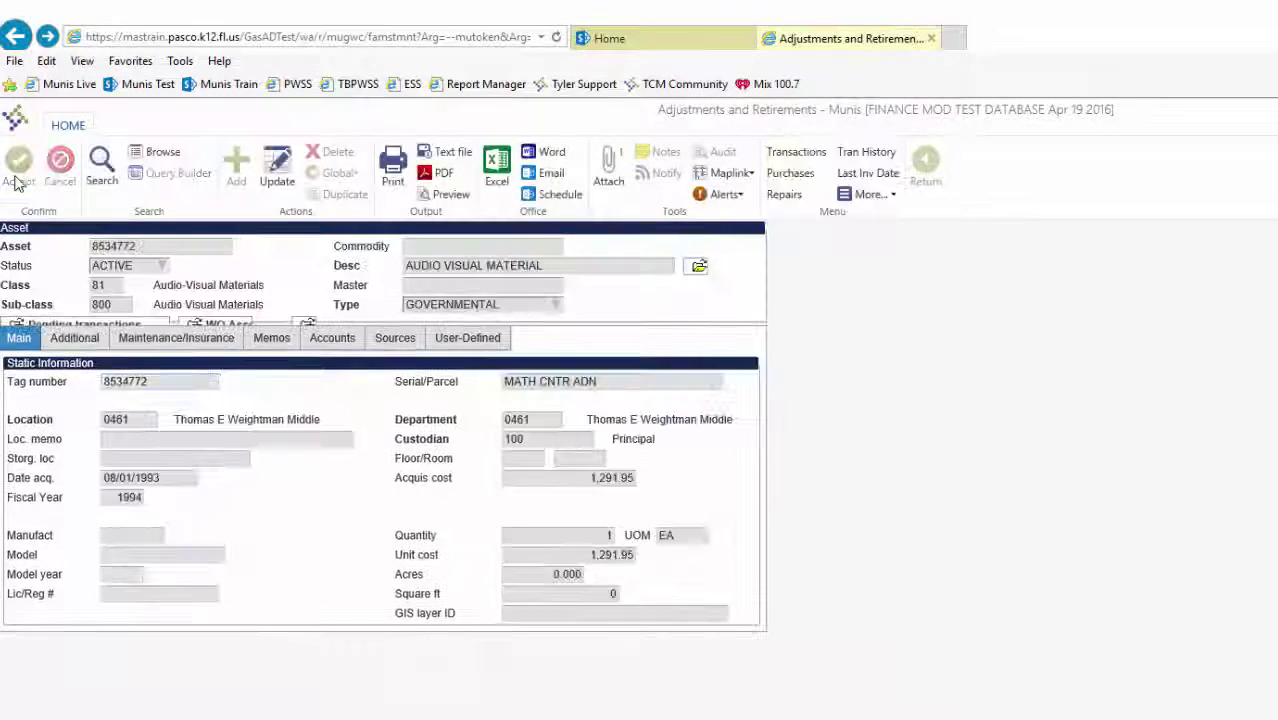
left_click(787, 158)
left_click(793, 604)
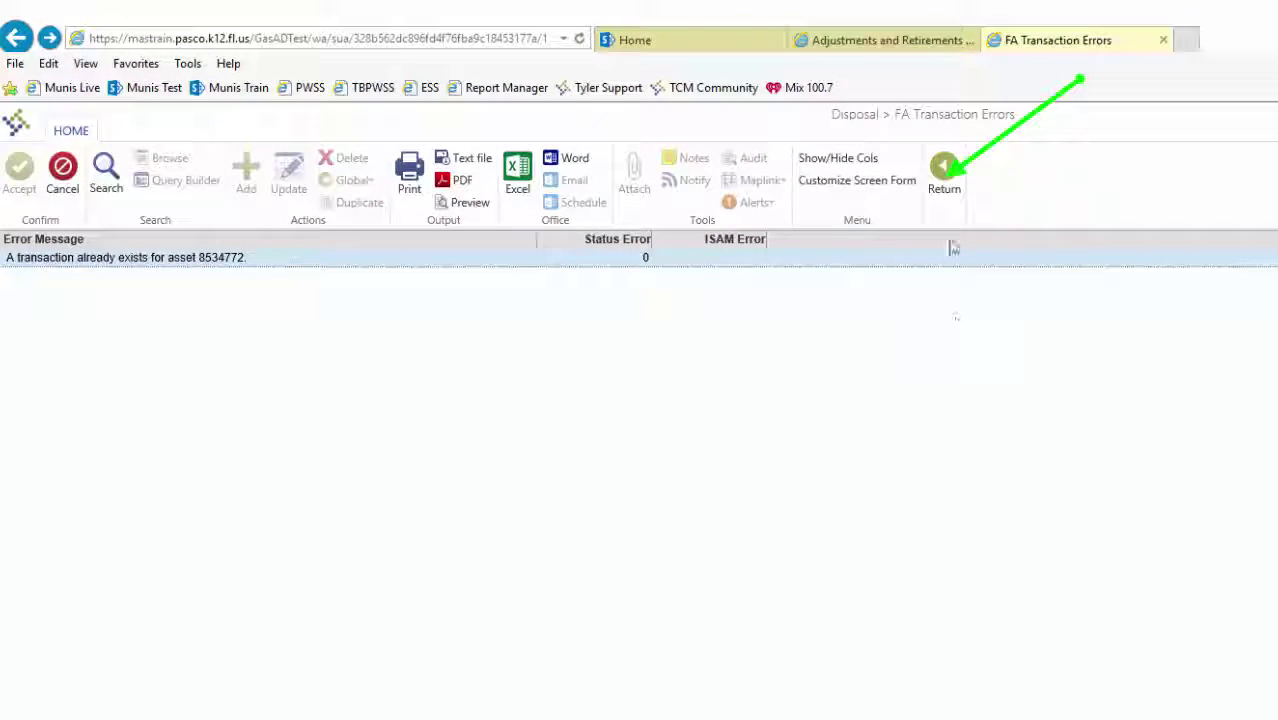
left_click(946, 185)
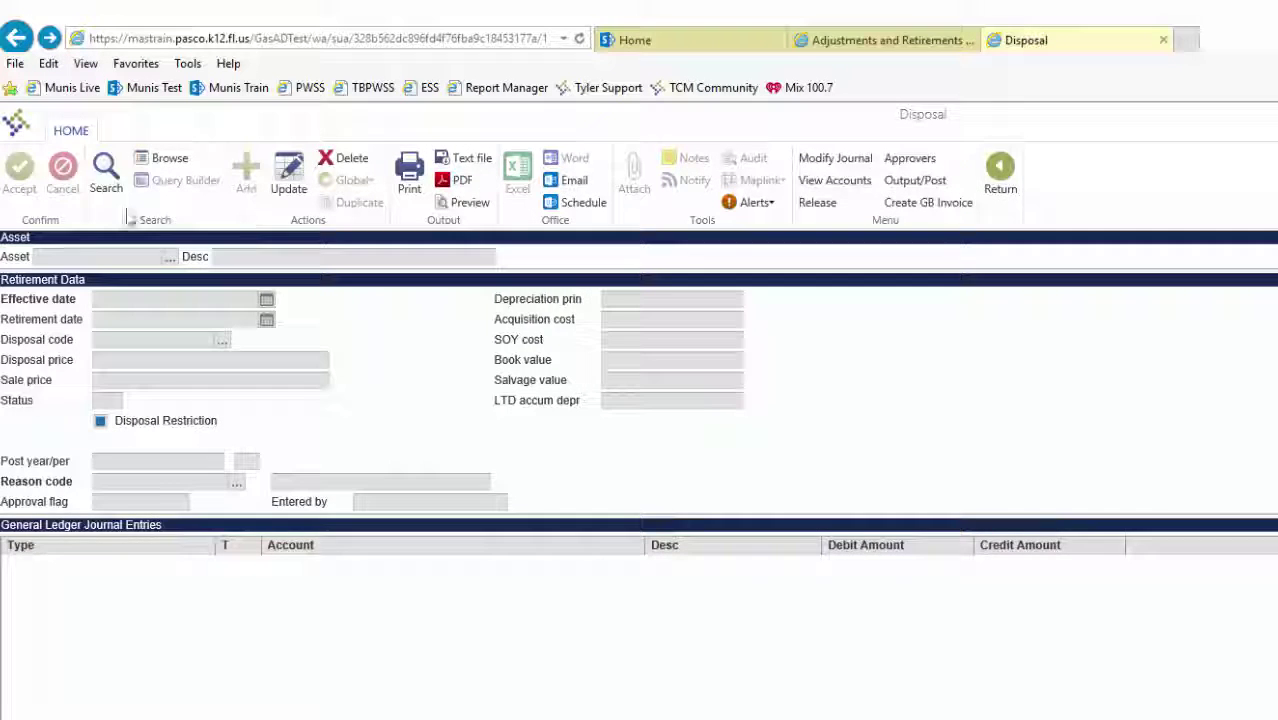
Step: Find the existing disposal transaction for asset 8534772
left_click(106, 172)
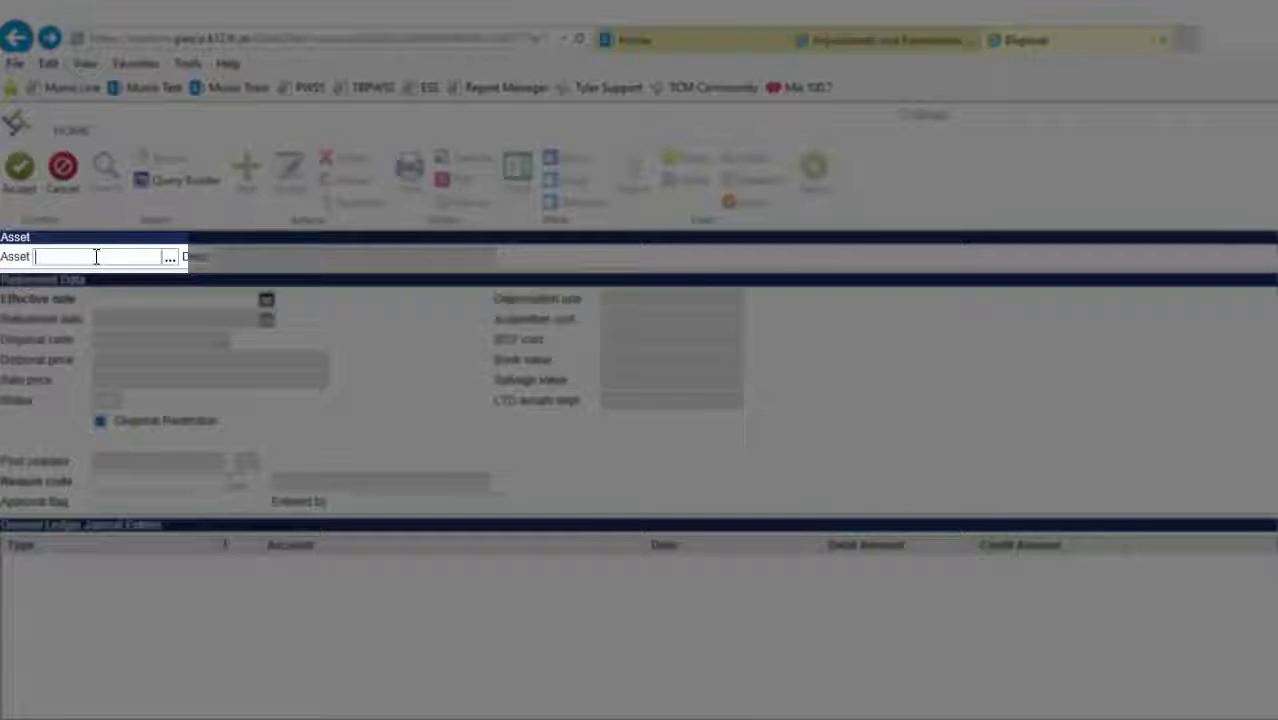
type("8534772")
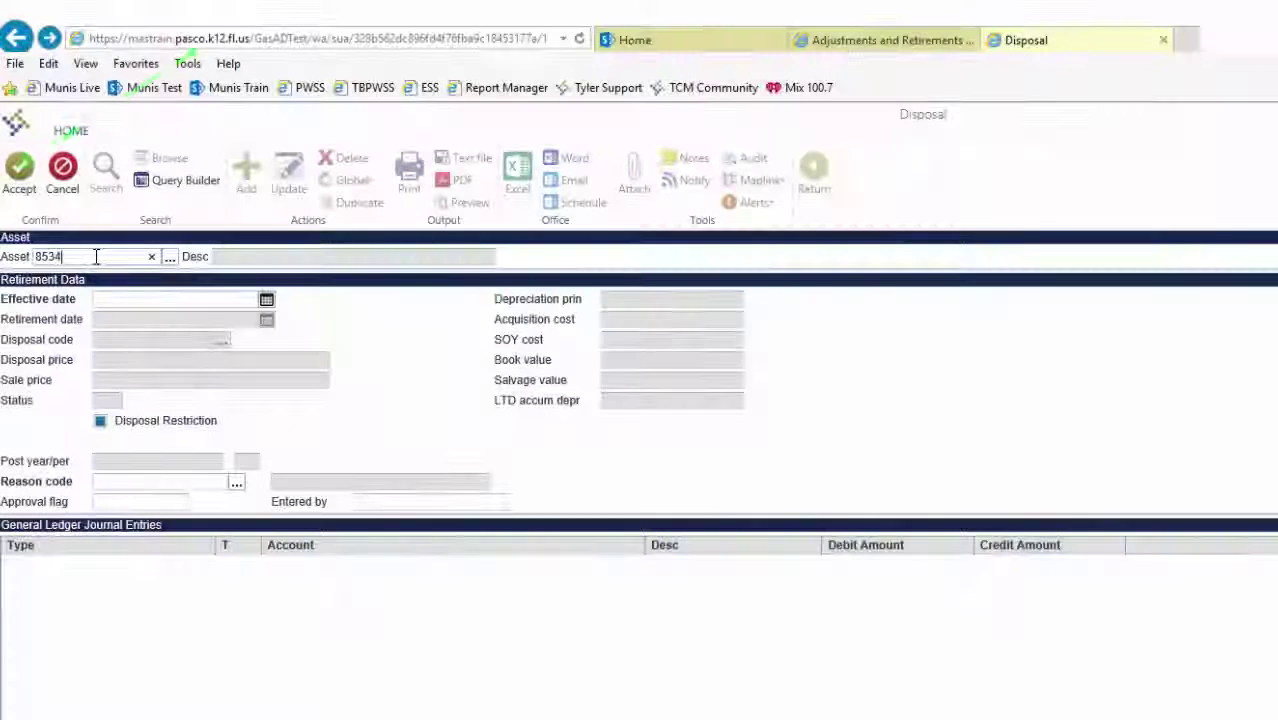
left_click(19, 170)
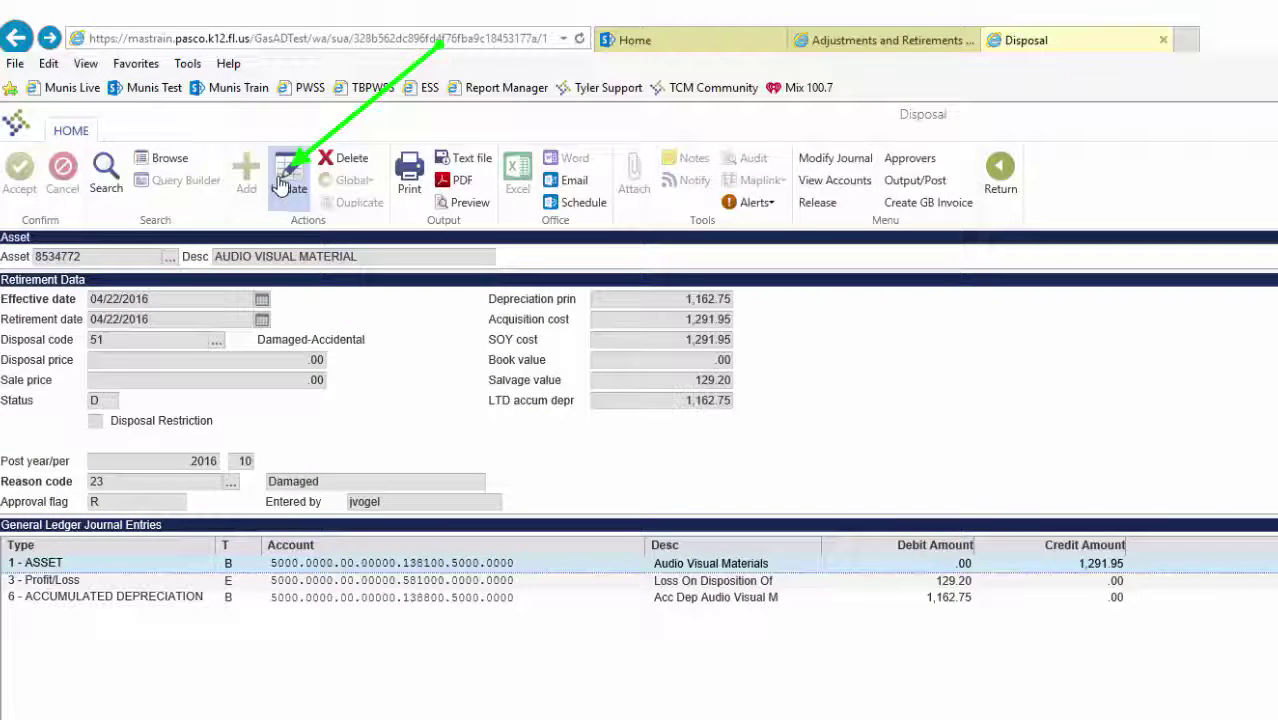
Step: Change the disposal's effective date to 04/21/2016, save the update, and release the transaction again
left_click(286, 180)
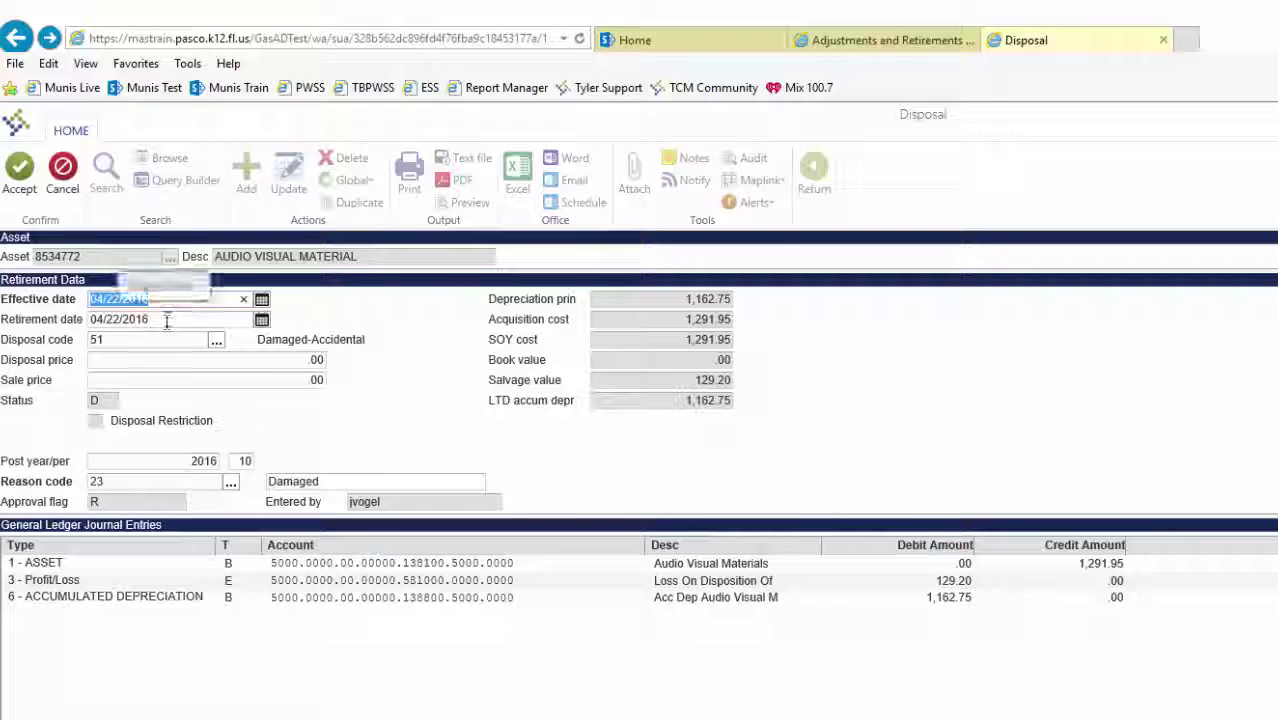
type("0/")
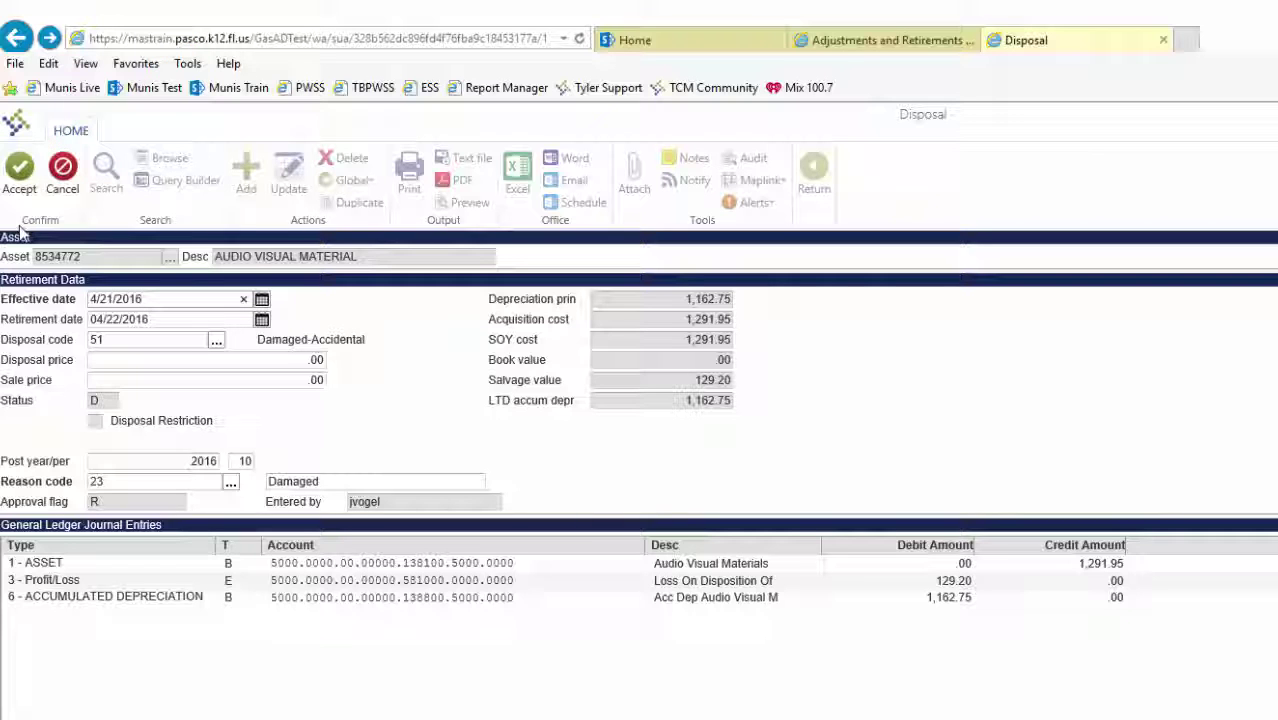
left_click(20, 208)
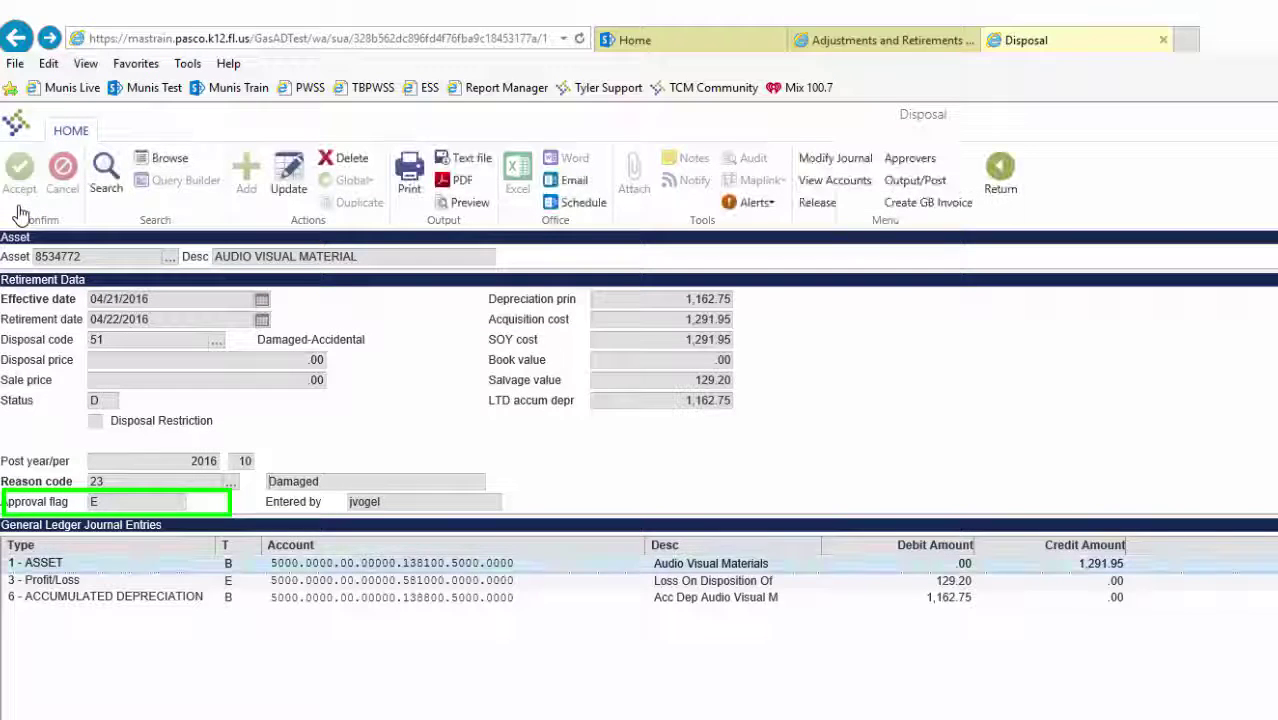
left_click(820, 205)
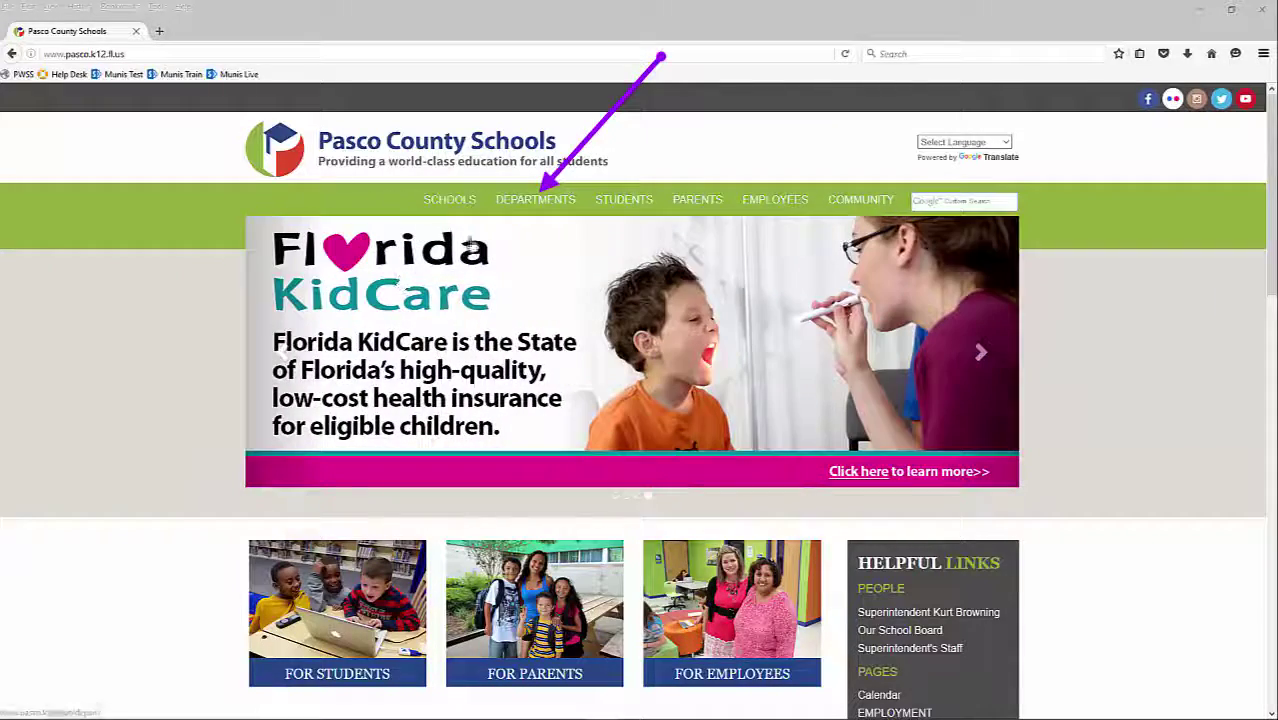
Step: Open the MUNIS support page of the Technology and Information Services department on the Pasco County Schools website and browse its guides
left_click(515, 205)
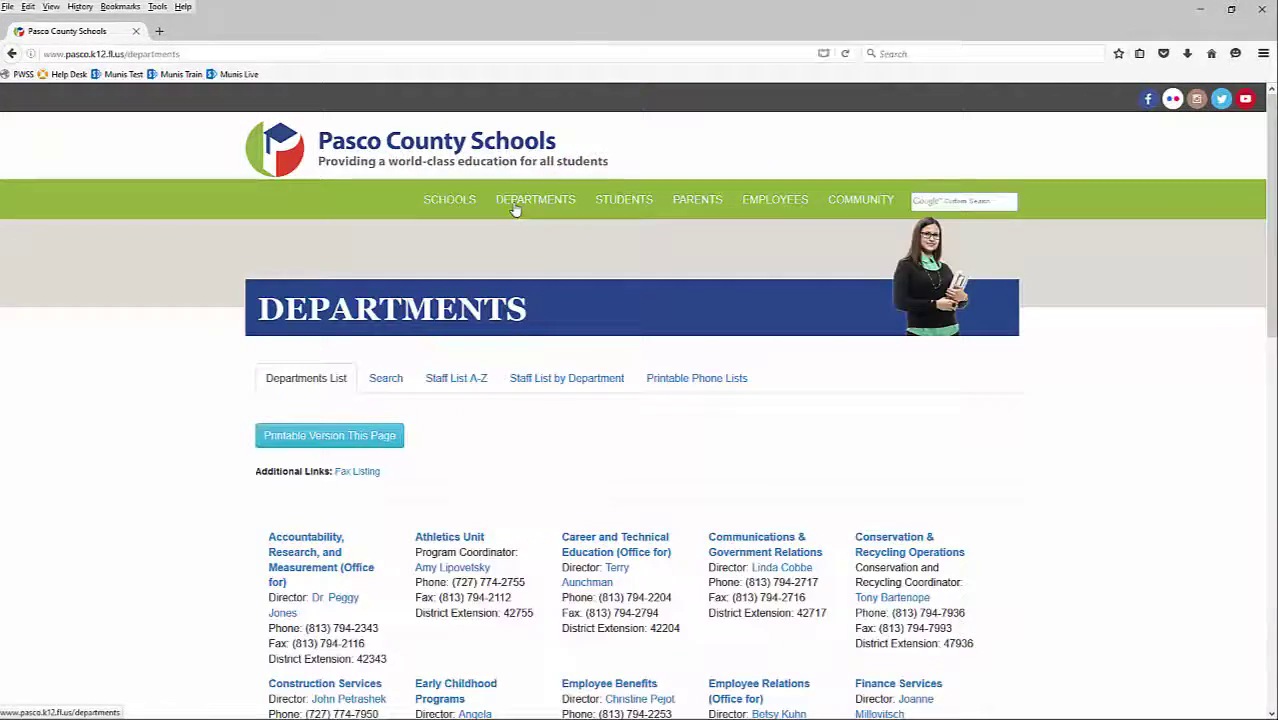
scroll(510, 322, "down", 5)
scroll(515, 452, "down", 4)
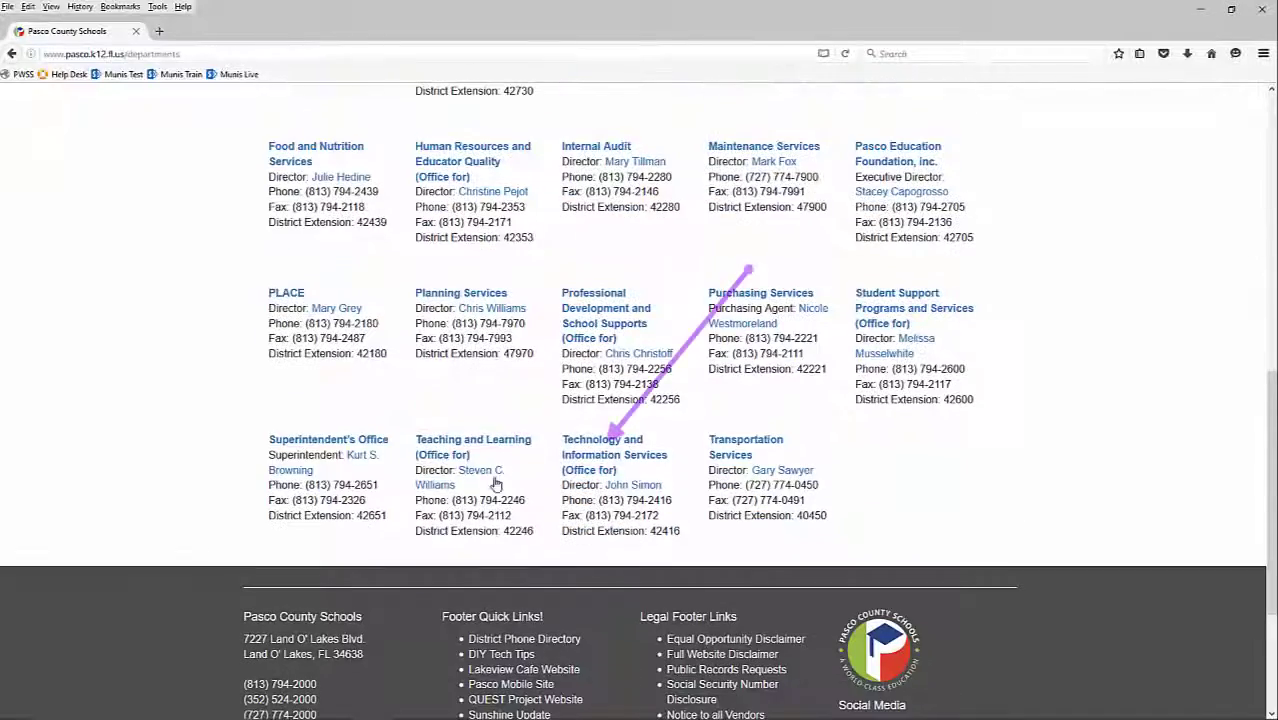
left_click(610, 465)
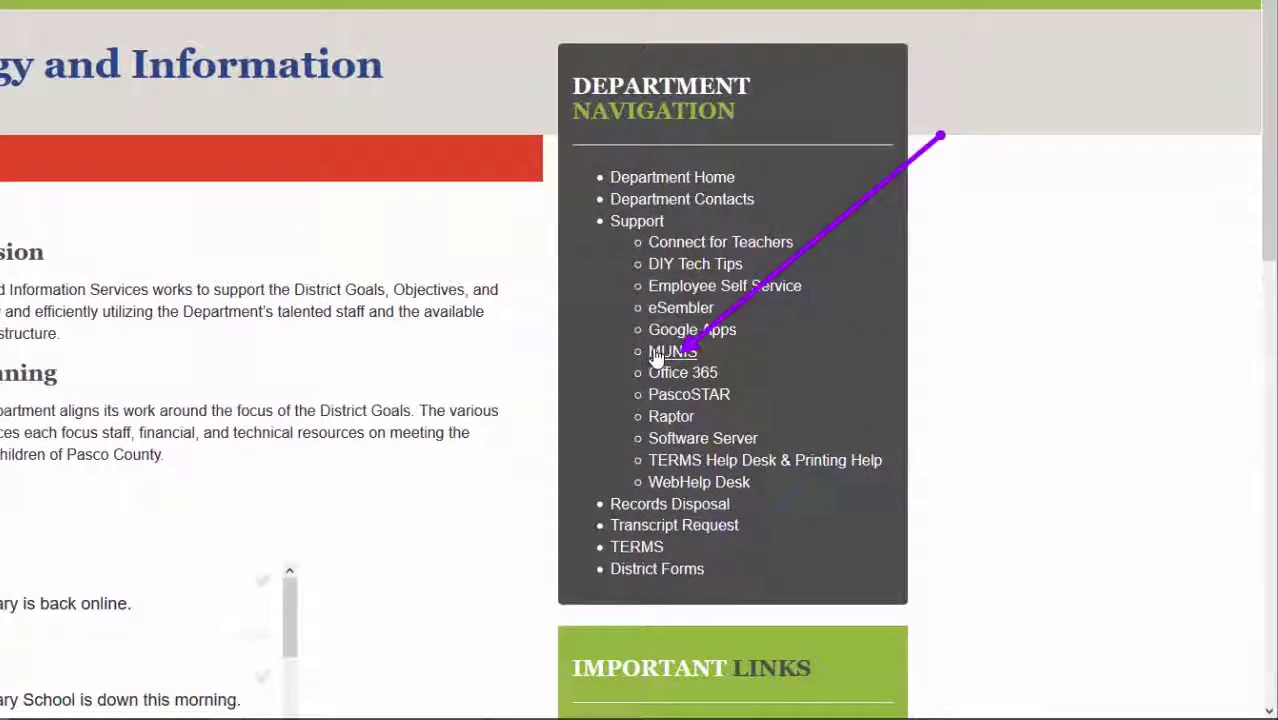
left_click(660, 353)
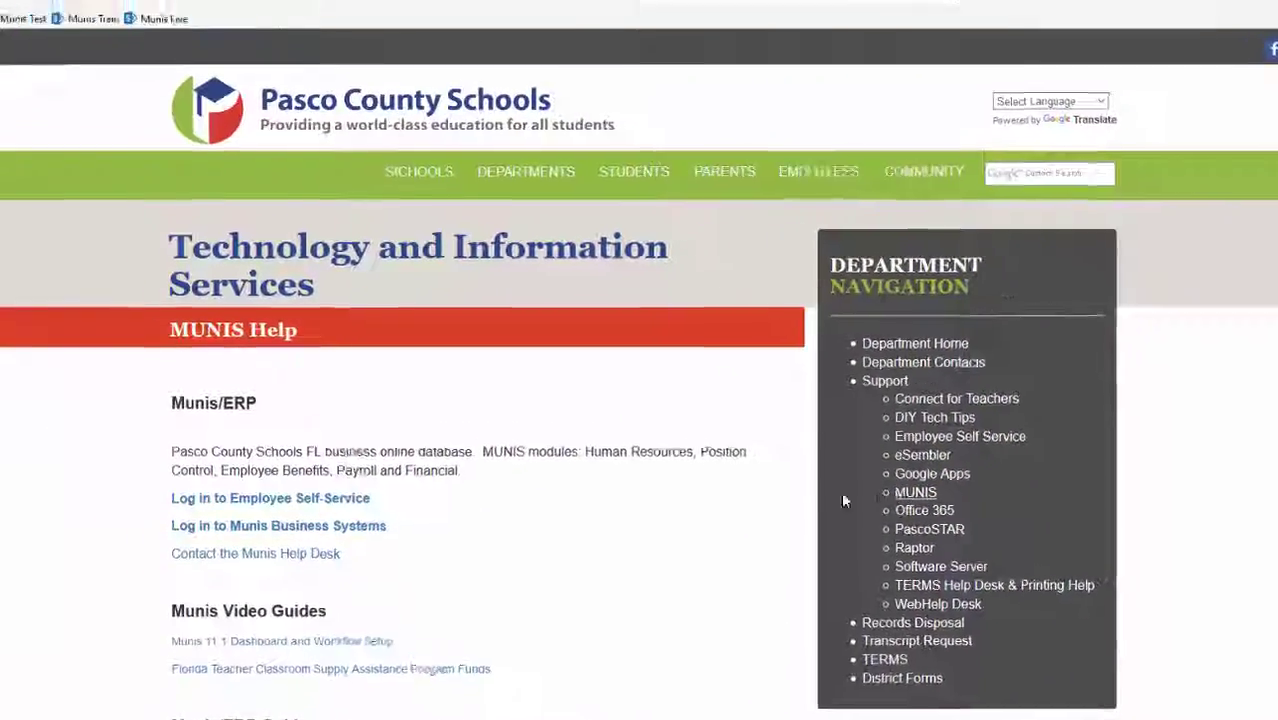
scroll(728, 545, "down", 5)
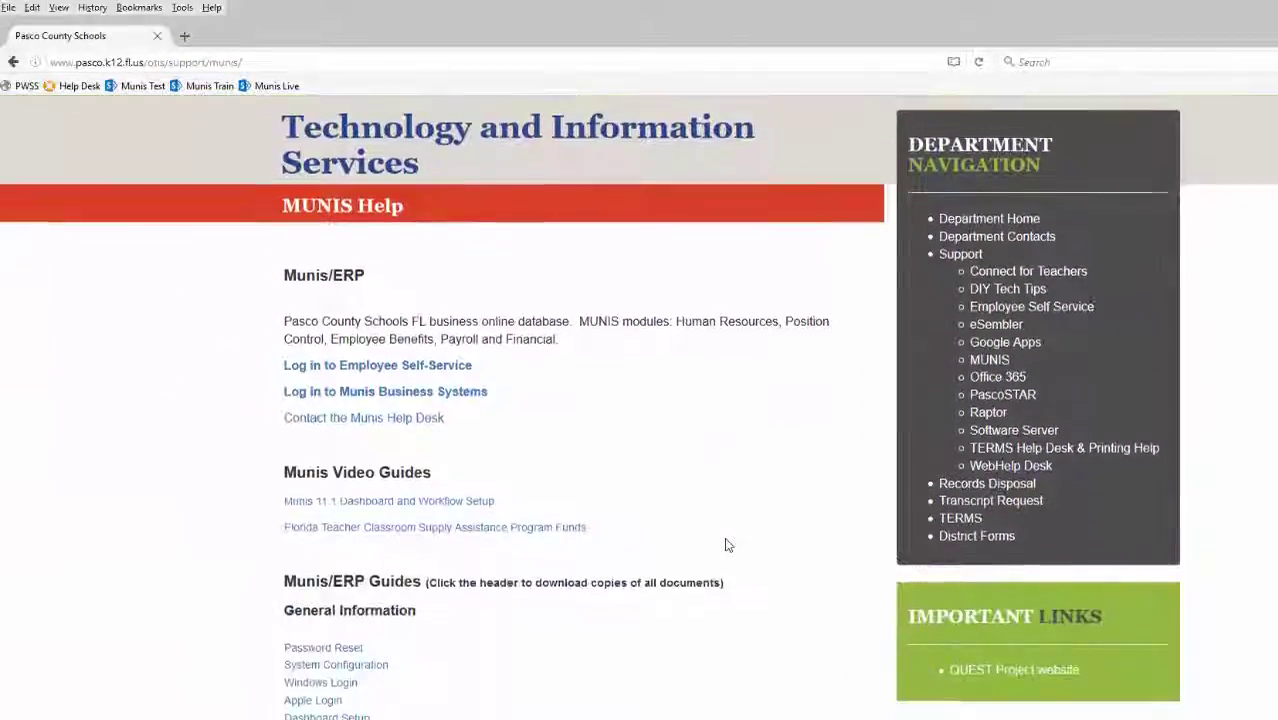